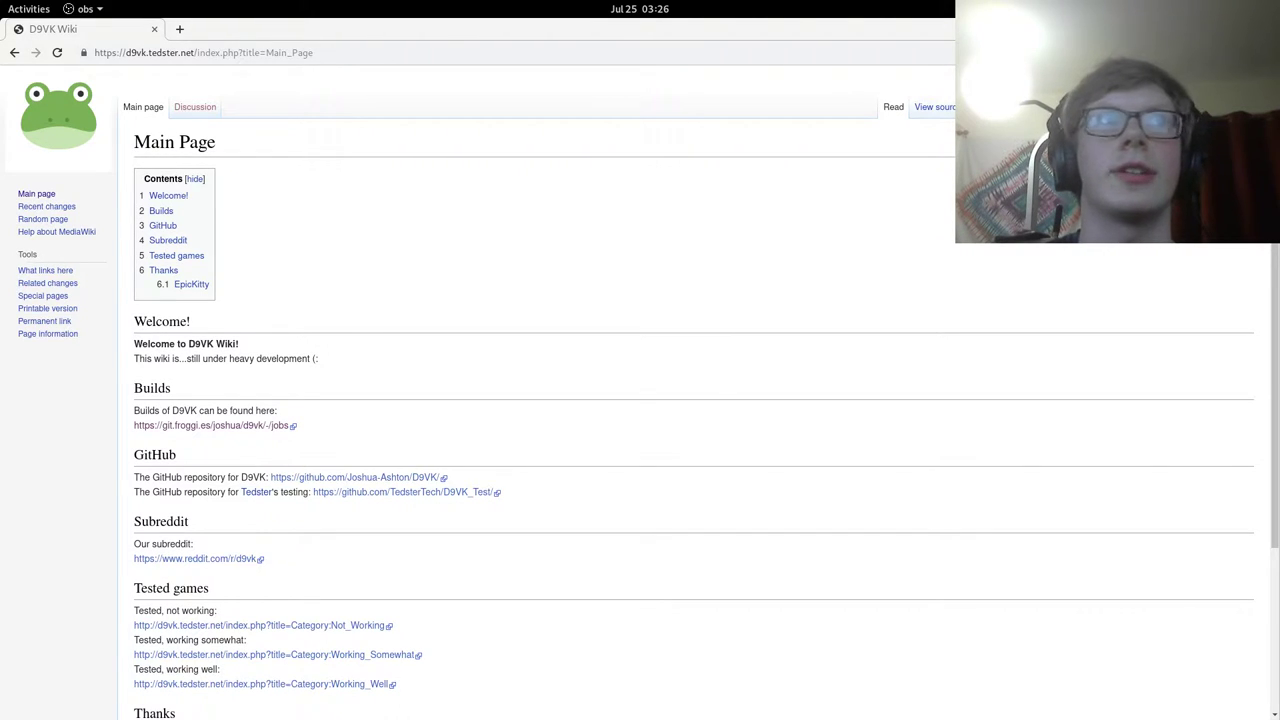
scroll(503, 300, down, 3)
scroll(619, 332, down, 5)
scroll(619, 332, up, 1)
scroll(640, 400, down, 1)
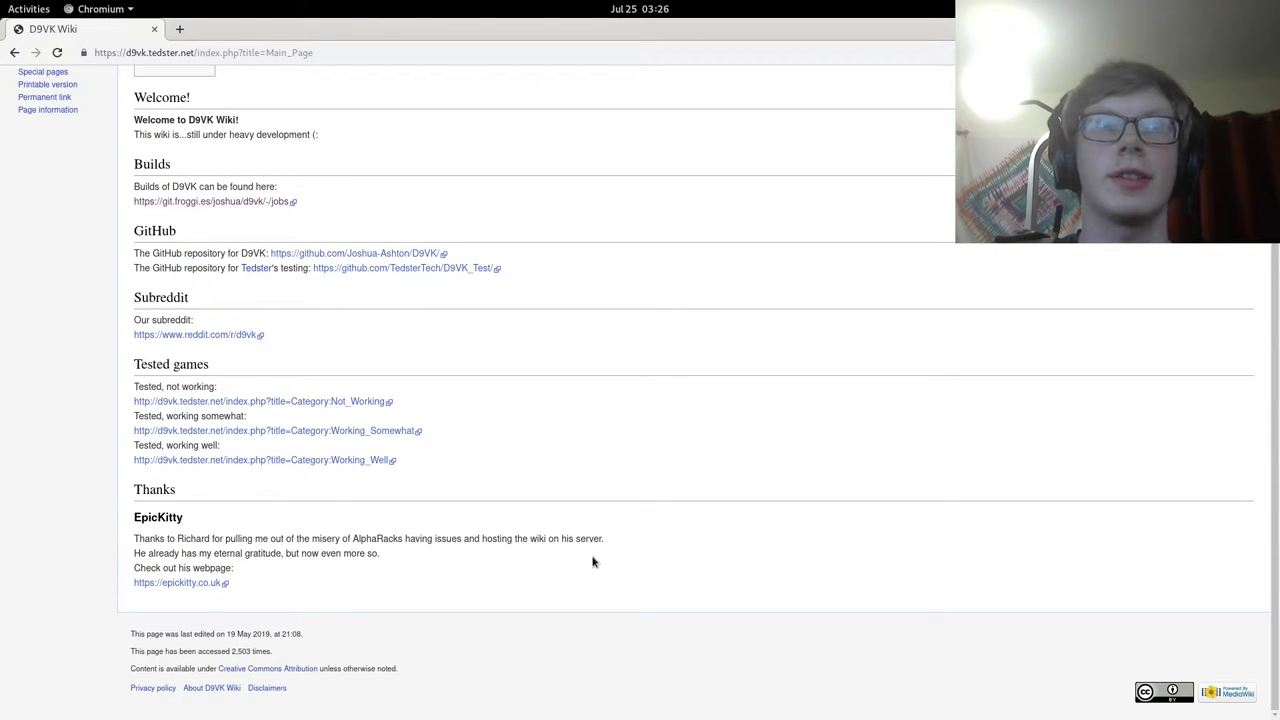
drag(224, 583, 137, 585)
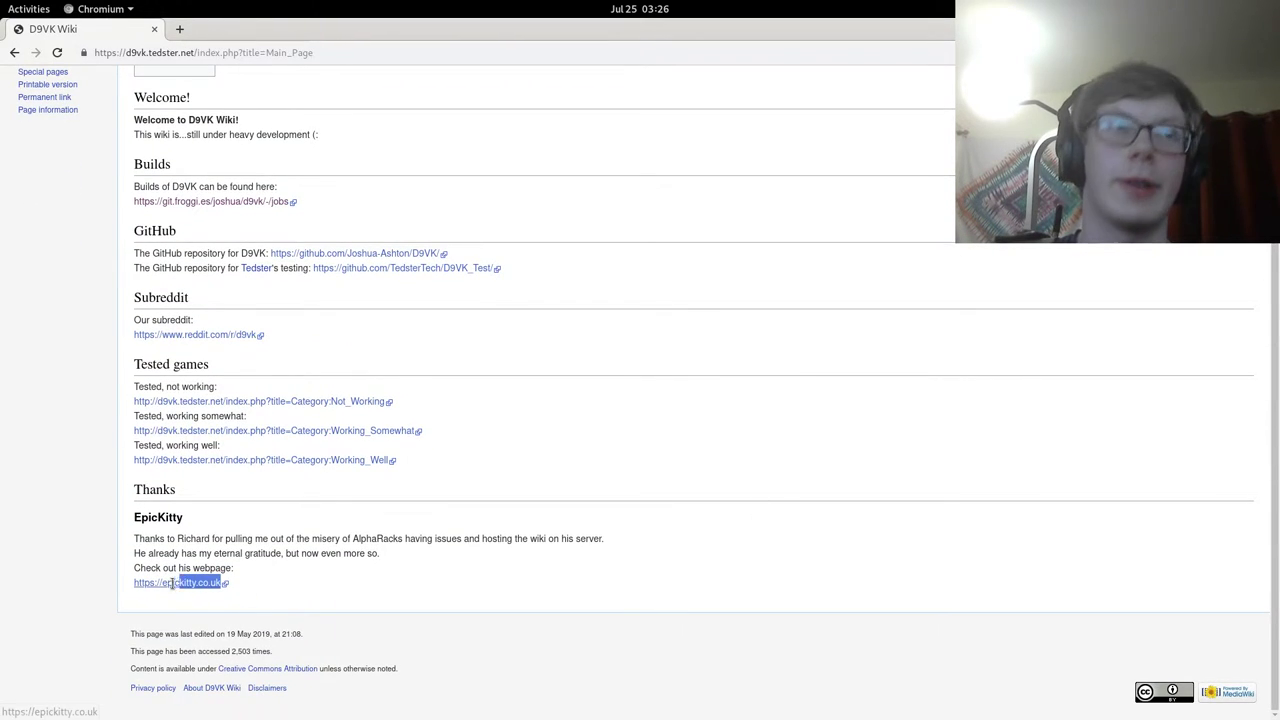
click(290, 587)
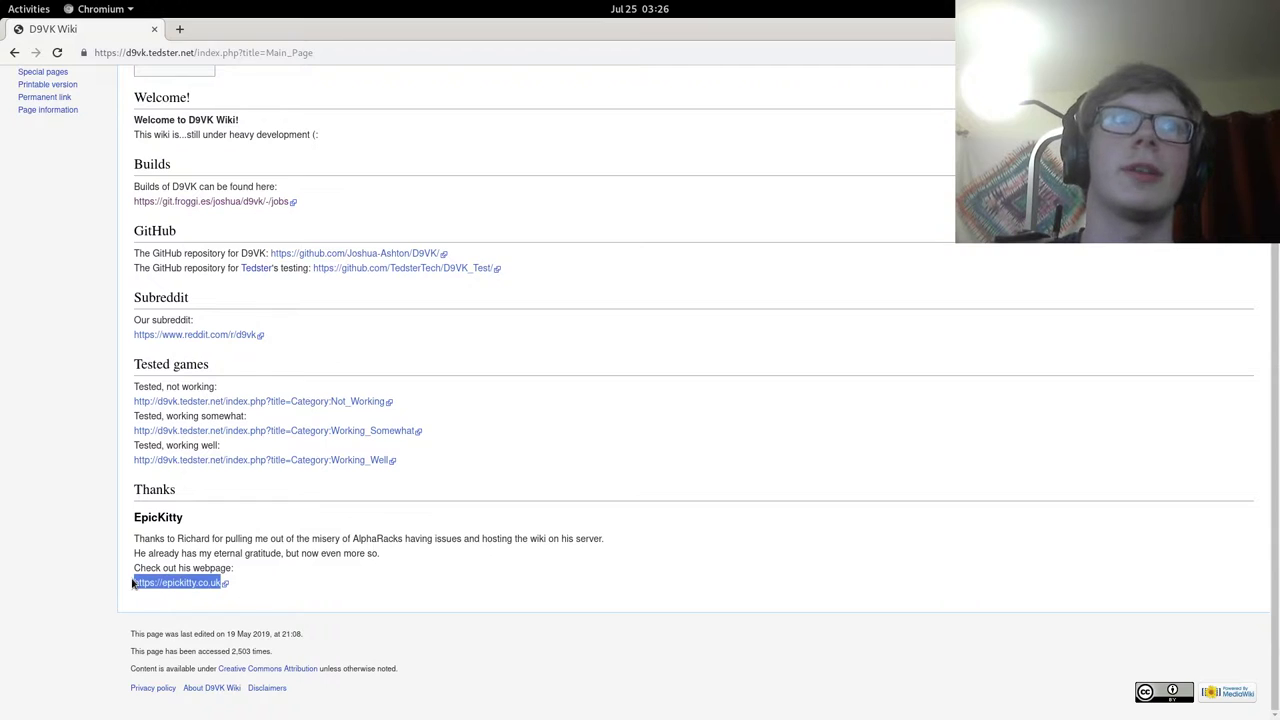
scroll(624, 594, up, 5)
scroll(624, 594, up, 2)
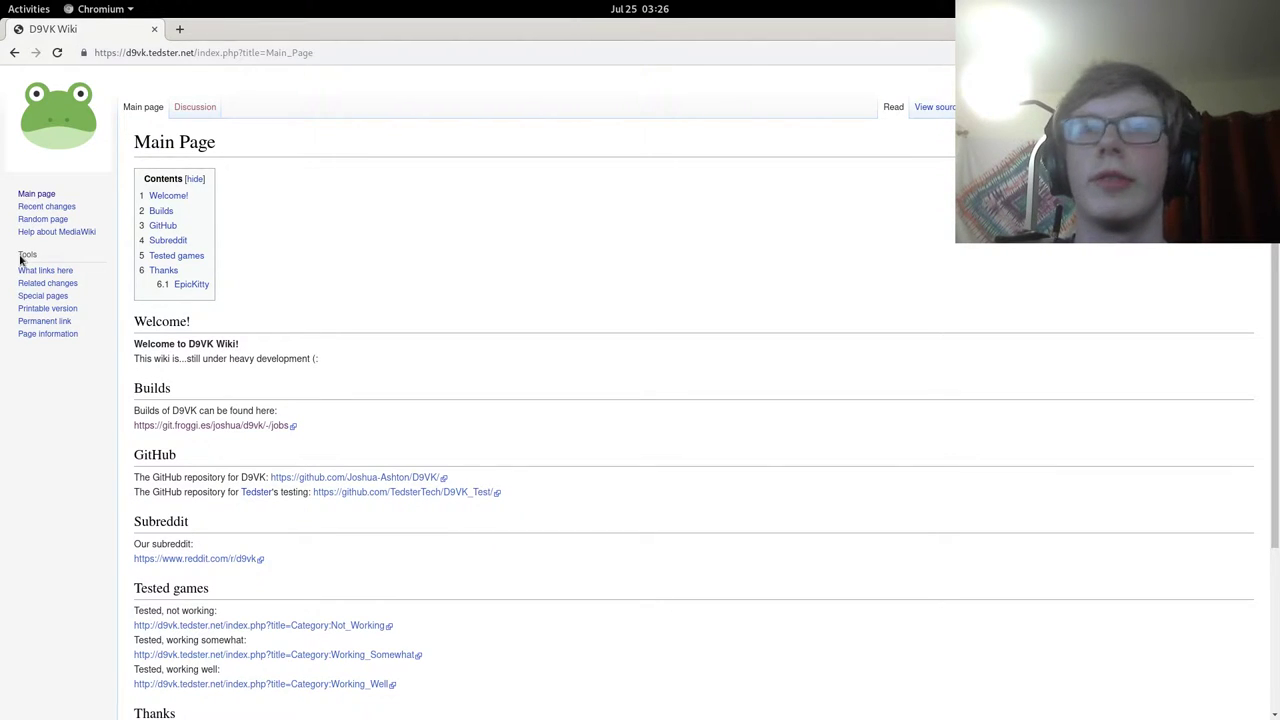
scroll(300, 440, down, 1)
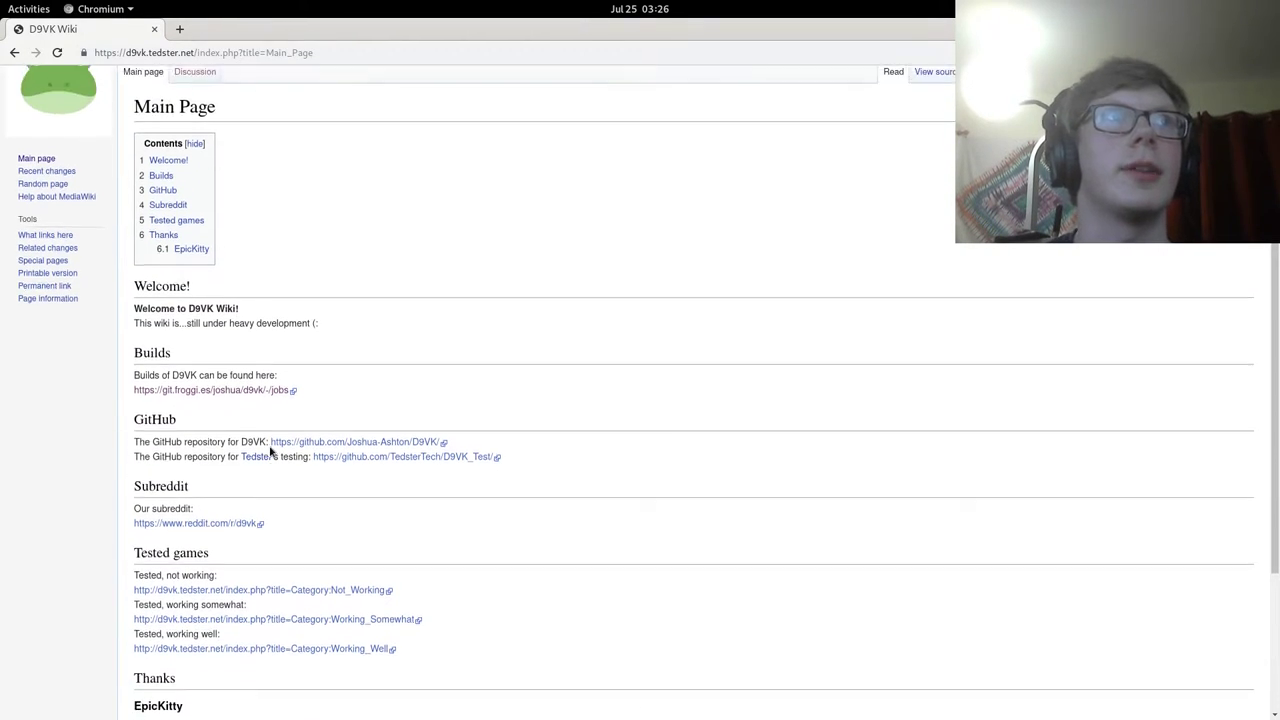
scroll(300, 428, up, 1)
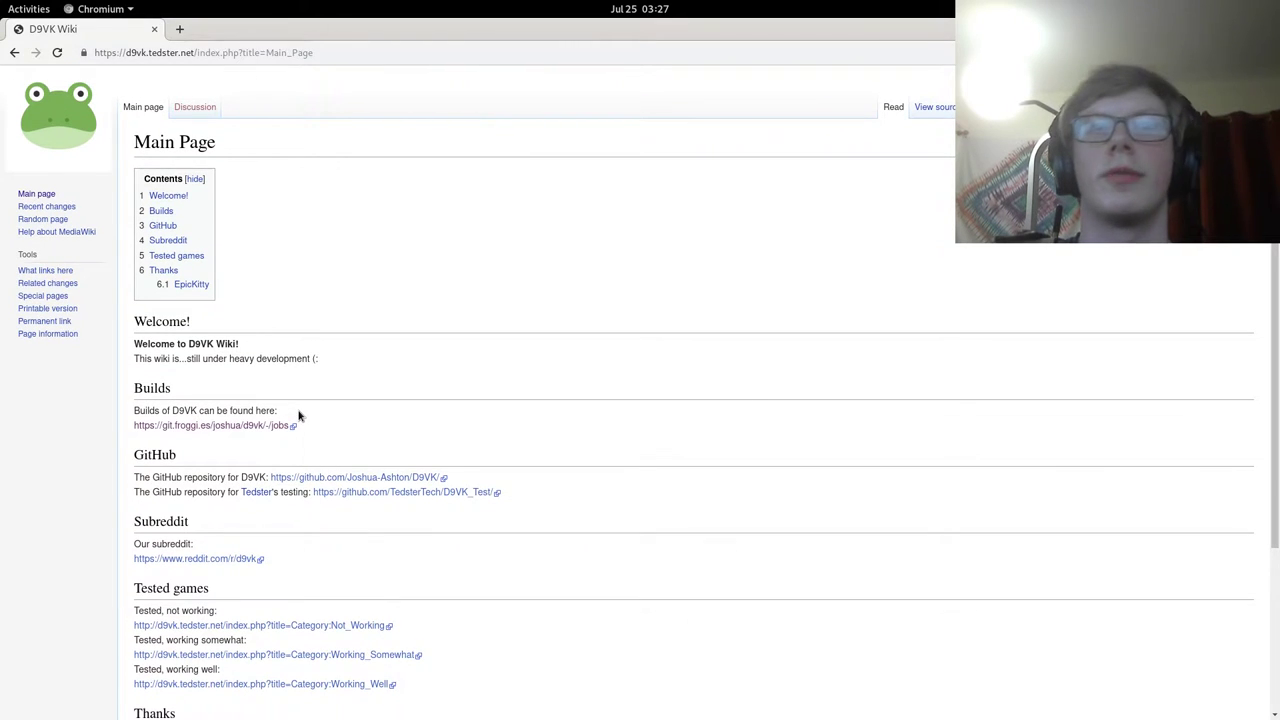